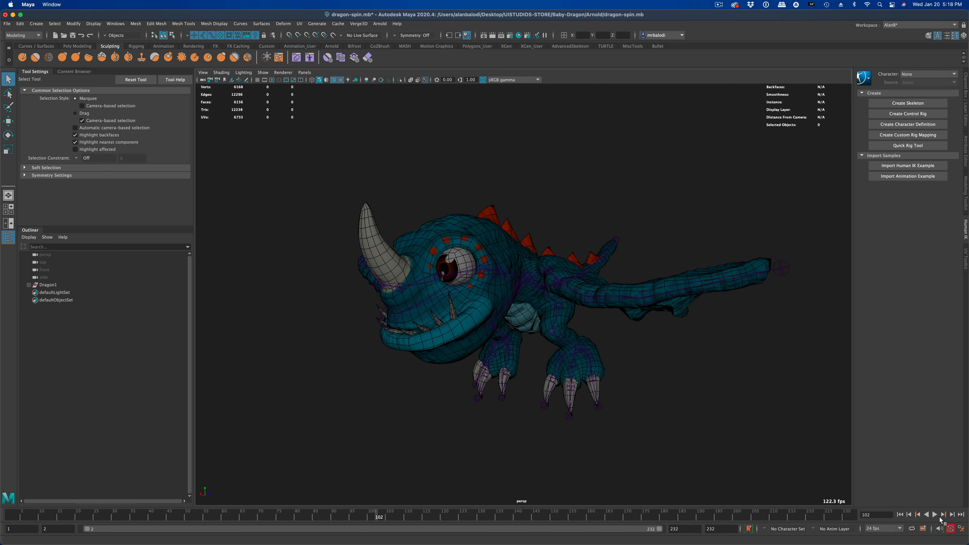
# - Play the dragon's animation while viewing it from closer and another angle, and stop playback
pyautogui.click(935, 515)
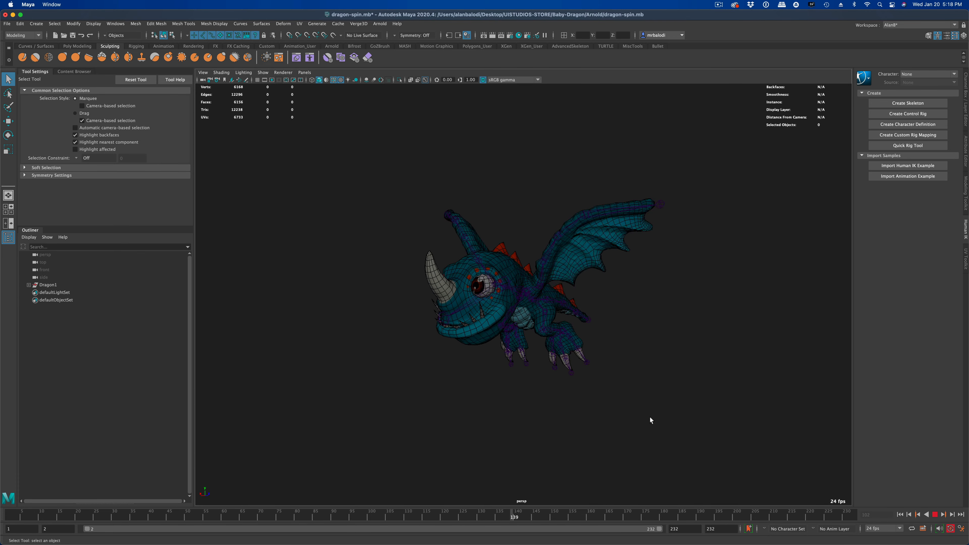
pyautogui.keyDown('alt'); pyautogui.moveTo(649, 417); pyautogui.dragTo(573, 419); pyautogui.keyUp('alt')
pyautogui.keyDown('alt'); pyautogui.moveTo(573, 420); pyautogui.dragTo(620, 422, button='right'); pyautogui.keyUp('alt')
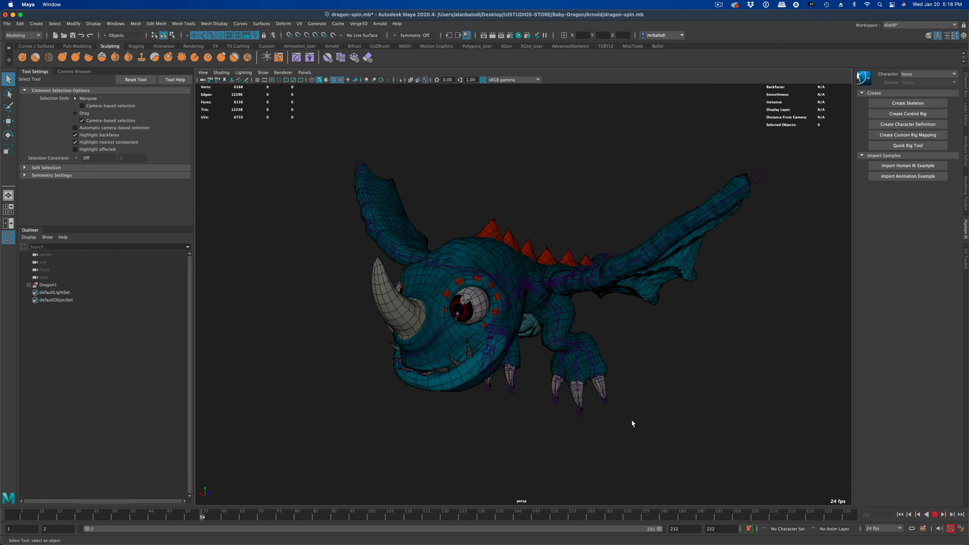
pyautogui.click(934, 514)
# - Render the current frame with Arnold Renderer to check the unlit dragon, and close the render
pyautogui.keyDown('alt'); pyautogui.moveTo(656, 420); pyautogui.dragTo(678, 420); pyautogui.keyUp('alt')
pyautogui.click(493, 35)
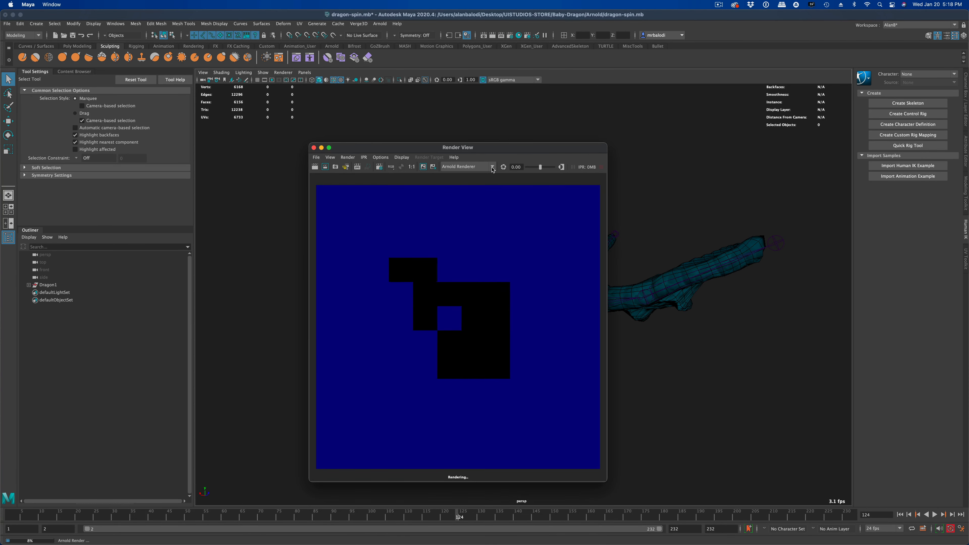
pyautogui.click(463, 166)
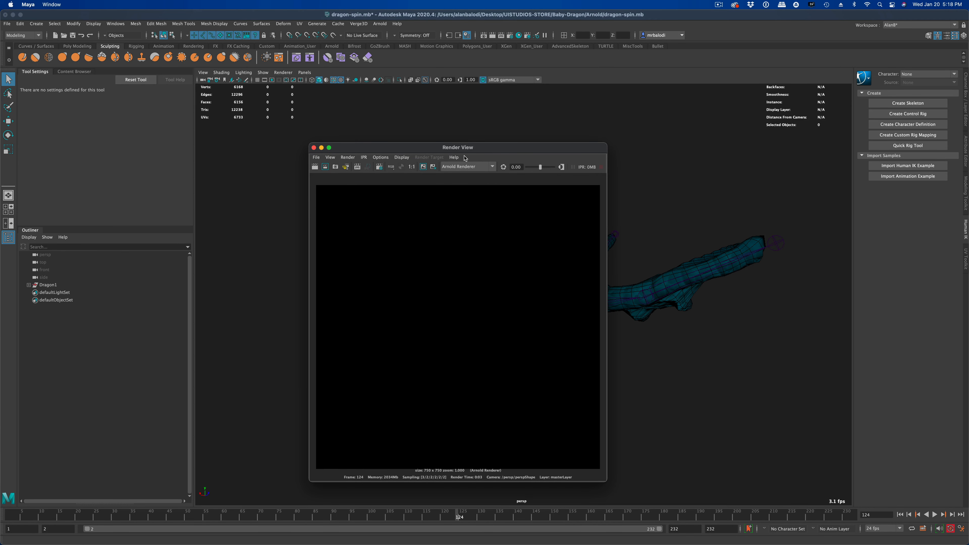
pyautogui.click(335, 132)
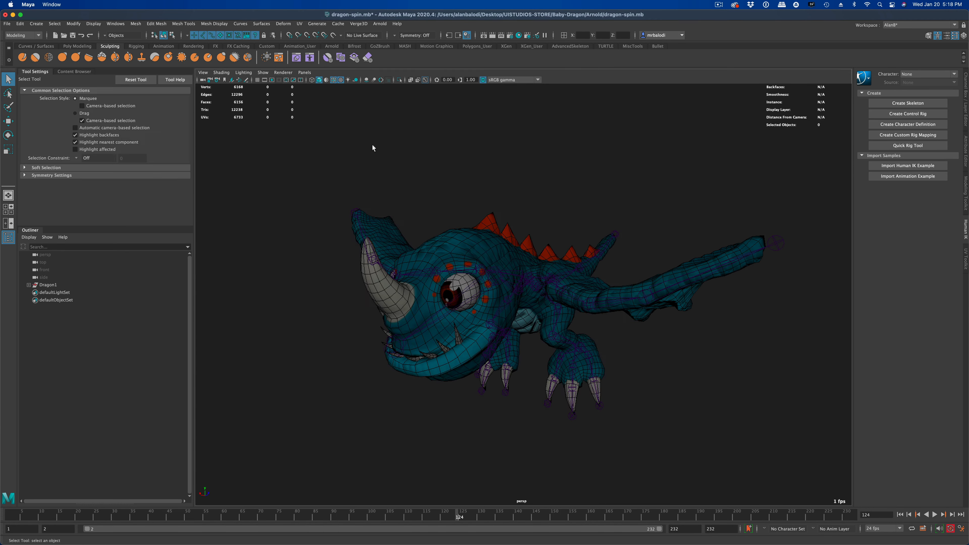
# - Add an Arnold Skydome Light to the scene and turn on the display of lights in the viewport
pyautogui.keyDown('alt'); pyautogui.moveTo(372, 147); pyautogui.dragTo(434, 163); pyautogui.keyUp('alt')
pyautogui.click(380, 23)
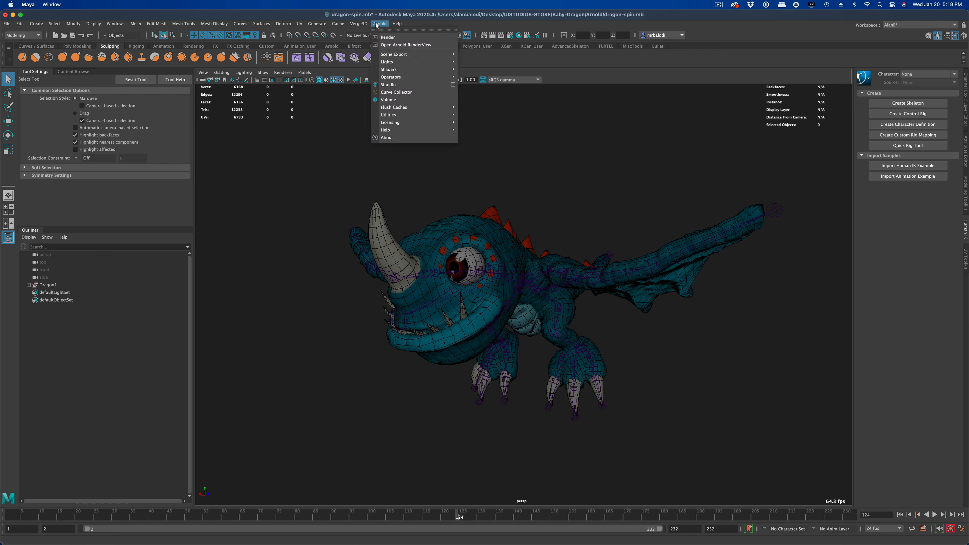
pyautogui.moveTo(408, 63)
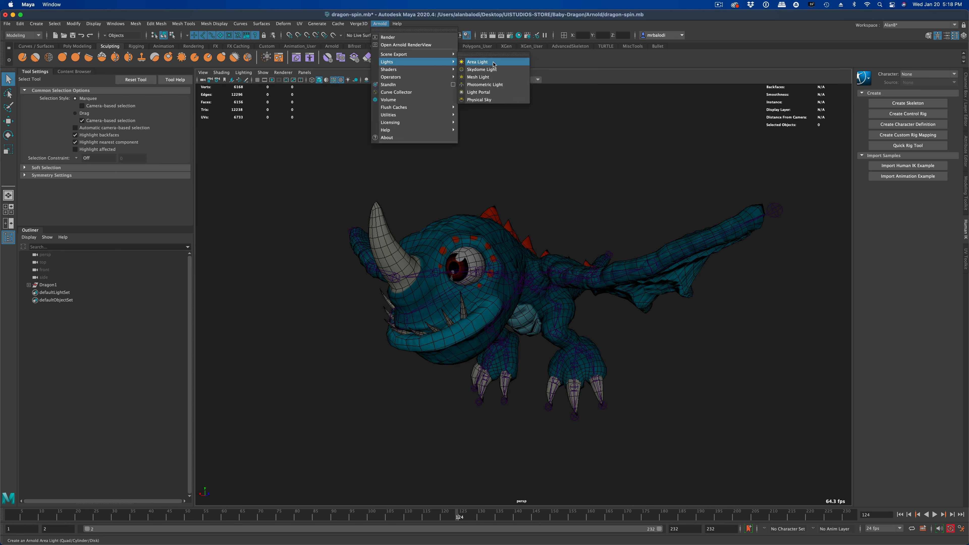
pyautogui.click(493, 71)
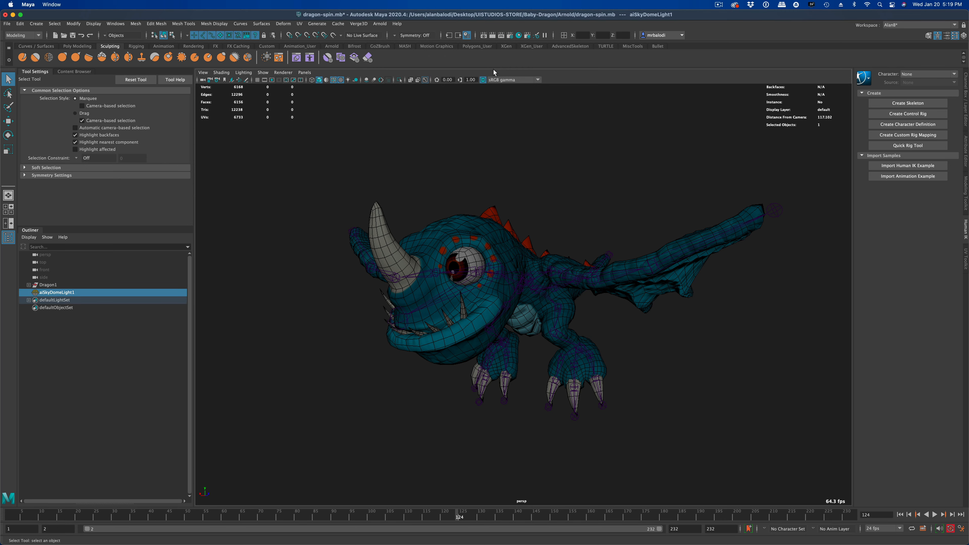
pyautogui.click(263, 72)
pyautogui.click(276, 173)
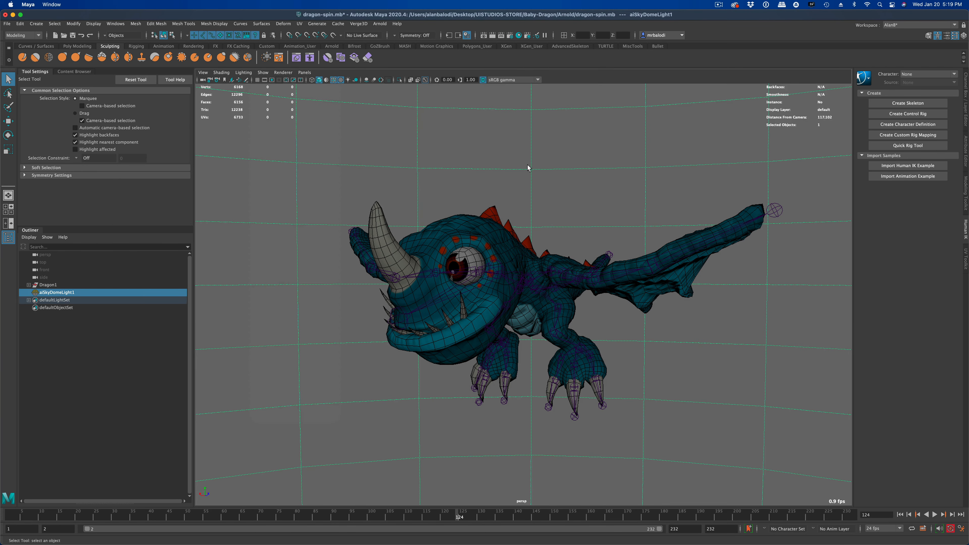
# - Inspect the skydome's extent around the dragon and test-render the current frame with the new light
pyautogui.scroll(-15, 566, 205)
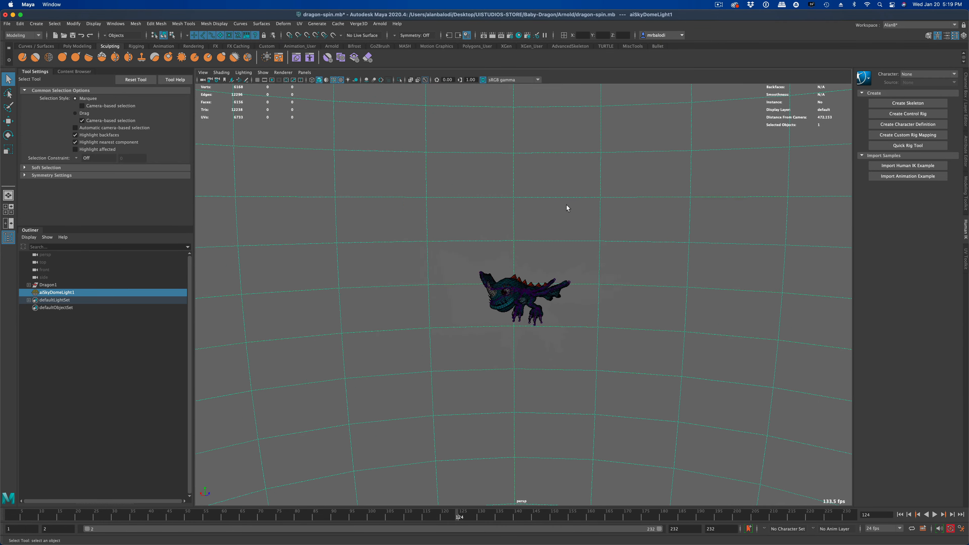
pyautogui.keyDown('alt'); pyautogui.moveTo(566, 208); pyautogui.dragTo(566, 203); pyautogui.keyUp('alt')
pyautogui.scroll(12, 567, 206)
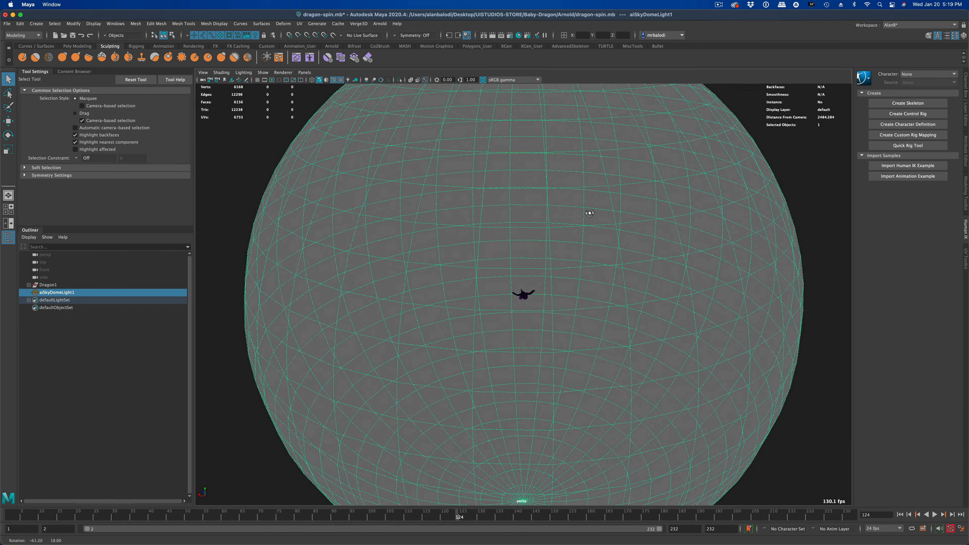
pyautogui.scroll(8, 556, 195)
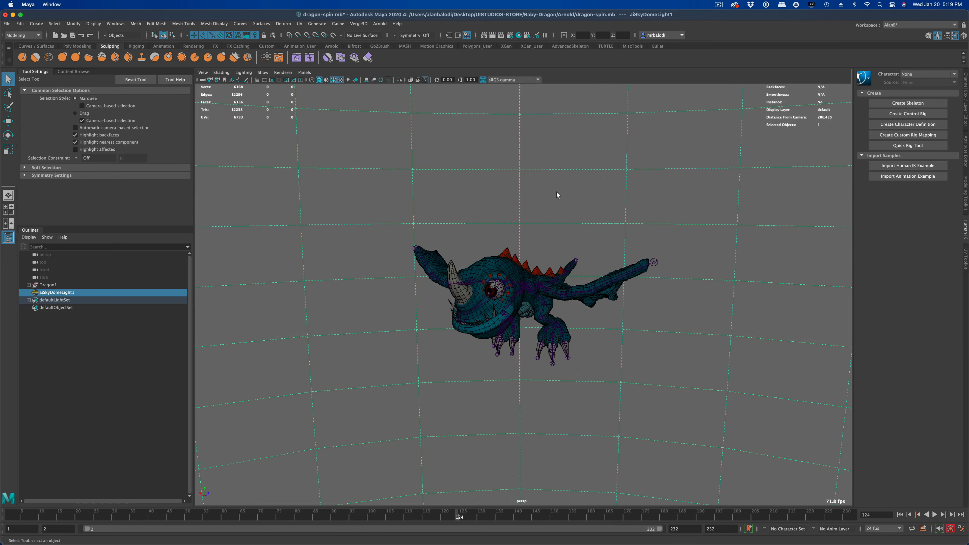
pyautogui.keyDown('alt'); pyautogui.moveTo(555, 194); pyautogui.dragTo(525, 186); pyautogui.keyUp('alt')
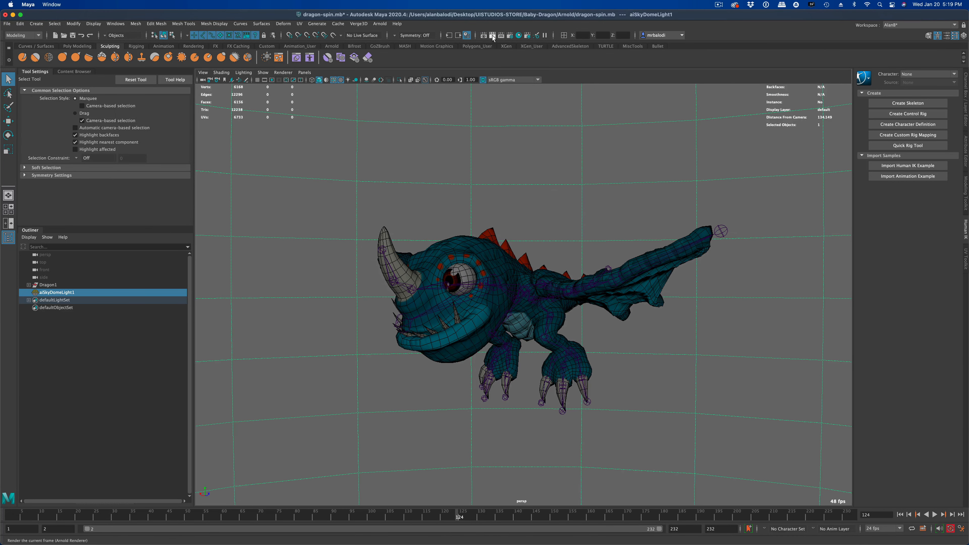
pyautogui.click(492, 34)
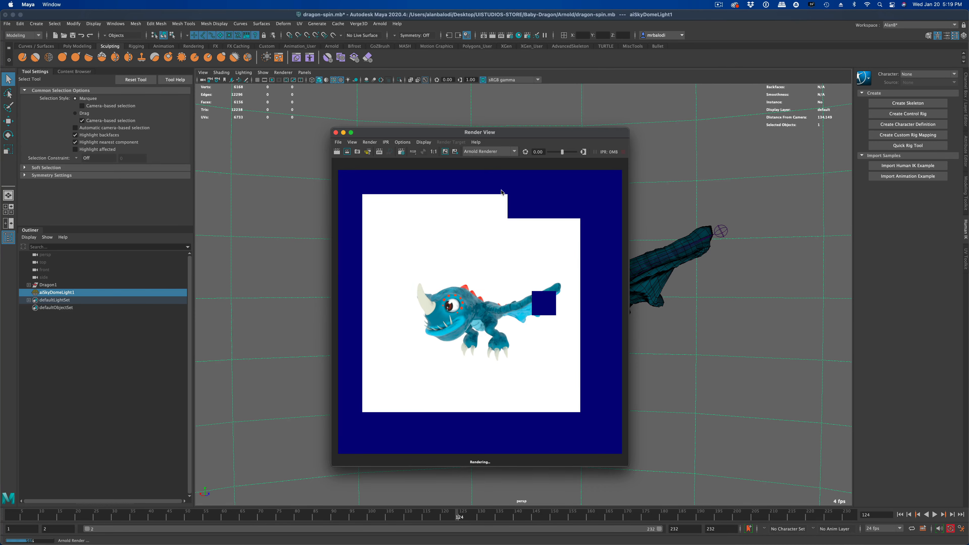
pyautogui.click(335, 132)
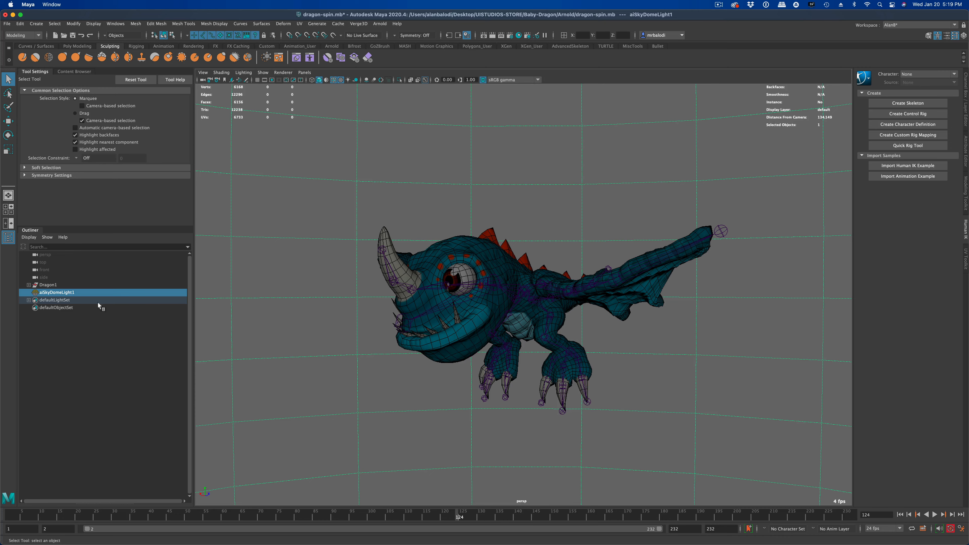
# - Lower the skydome light's Camera visibility to 0.023, test-rendering the frame to check the background
pyautogui.keyDown('alt'); pyautogui.moveTo(349, 185); pyautogui.dragTo(349, 187); pyautogui.keyUp('alt')
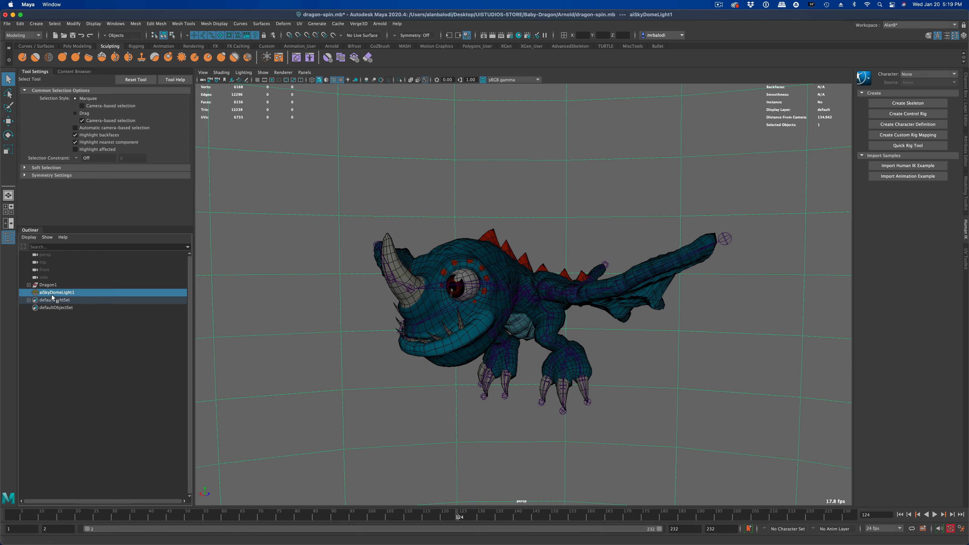
pyautogui.click(966, 149)
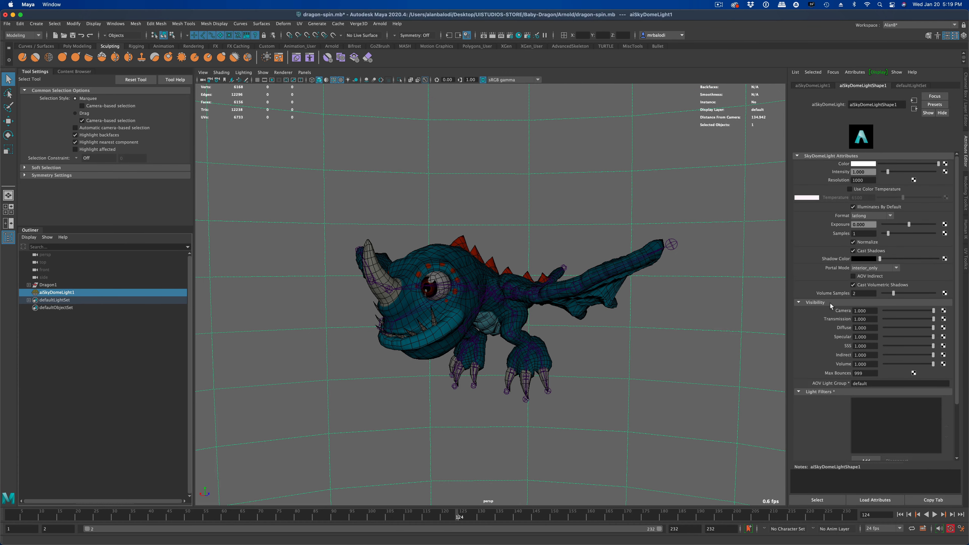
pyautogui.click(803, 302)
pyautogui.click(803, 303)
pyautogui.click(493, 35)
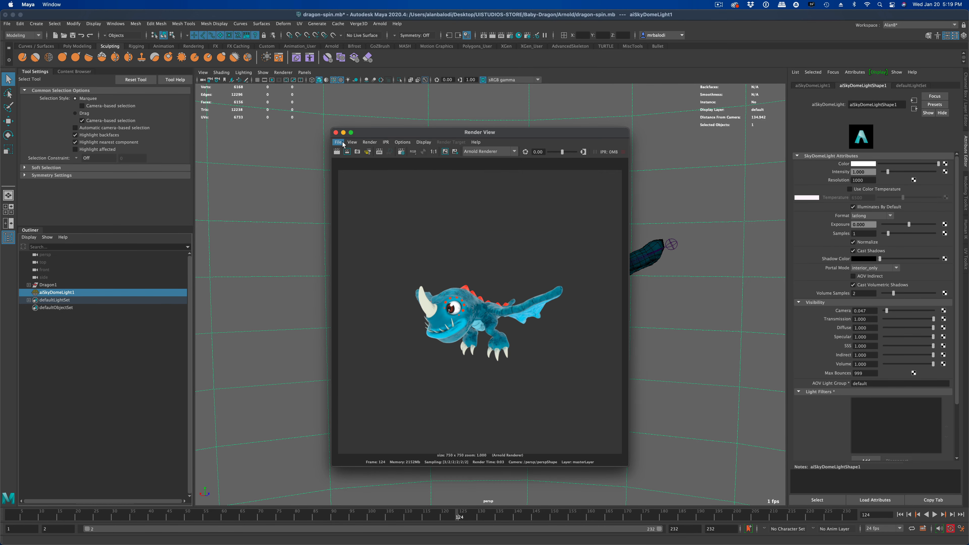
pyautogui.click(336, 132)
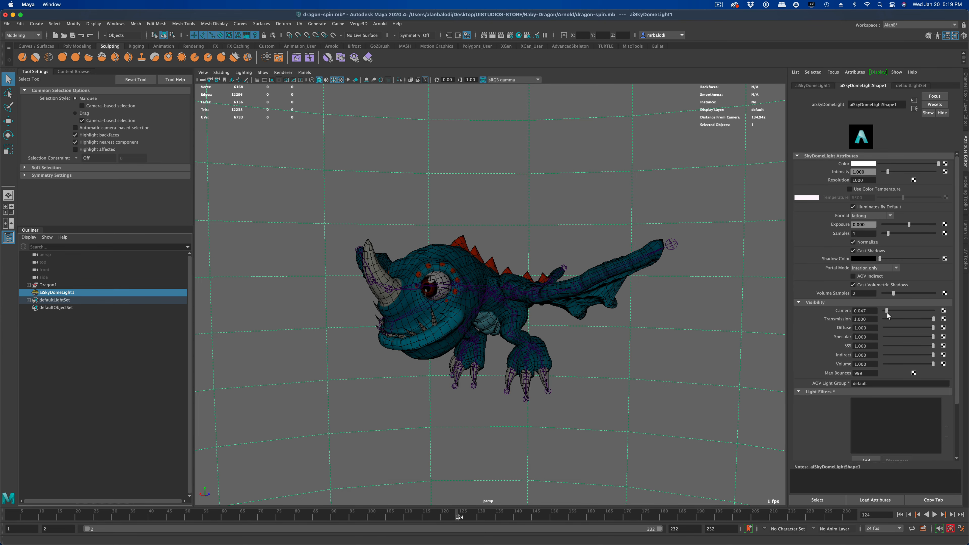
pyautogui.moveTo(885, 311); pyautogui.dragTo(885, 311)
pyautogui.click(493, 35)
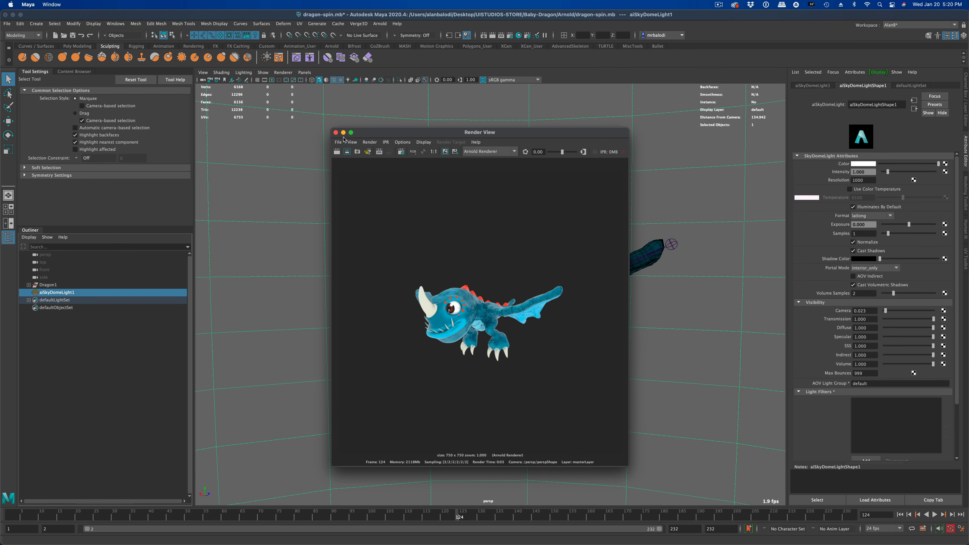
pyautogui.click(336, 133)
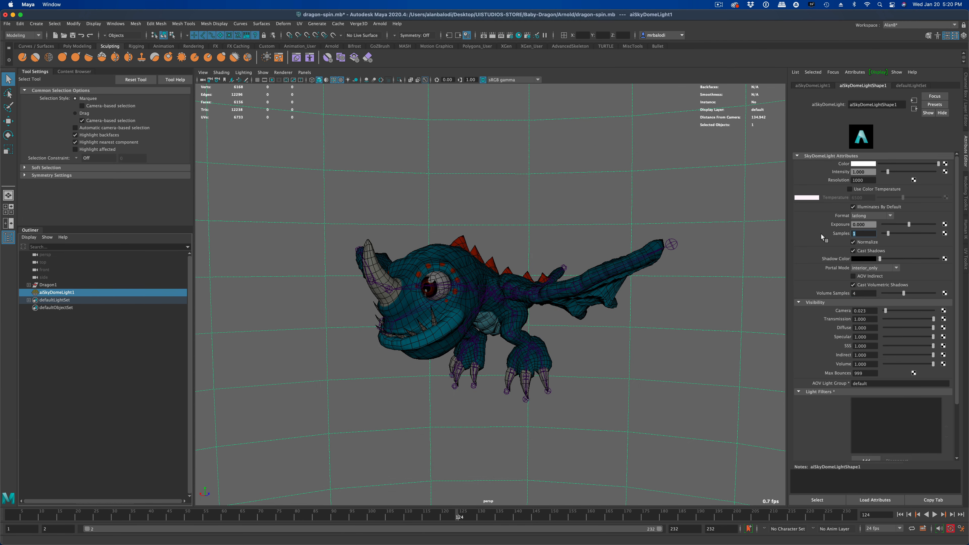
# - Set the skydome light's Samples and Volume Samples to 4, and frame the dragon more closely
pyautogui.write('4')
pyautogui.press('Return')
pyautogui.scroll(5, 520, 310)
pyautogui.keyDown('alt'); pyautogui.moveTo(596, 215); pyautogui.dragTo(601, 209); pyautogui.keyUp('alt')
# - Lower the skydome light's intensity to about 0.441 and test-render the close view of the dragon
pyautogui.moveTo(927, 166); pyautogui.dragTo(946, 163)
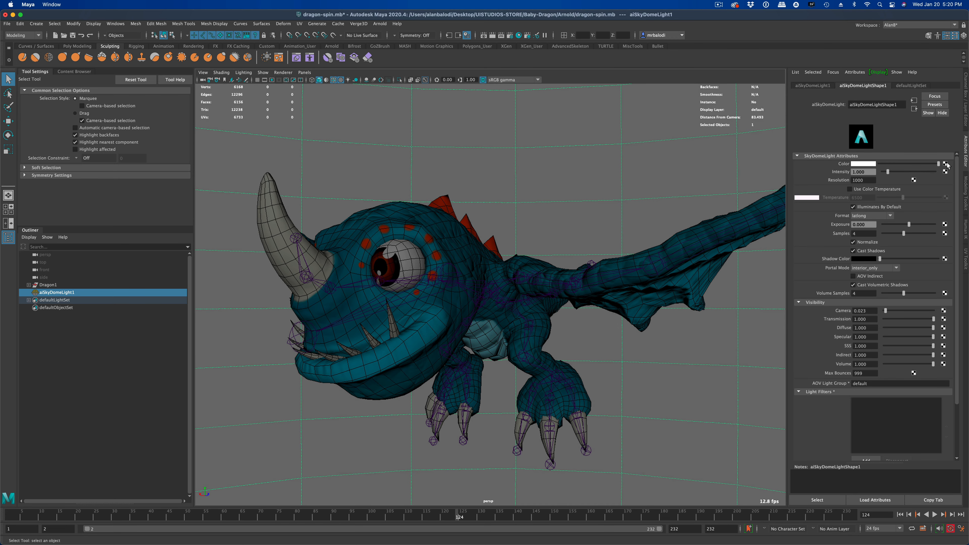
pyautogui.click(857, 165)
pyautogui.click(493, 35)
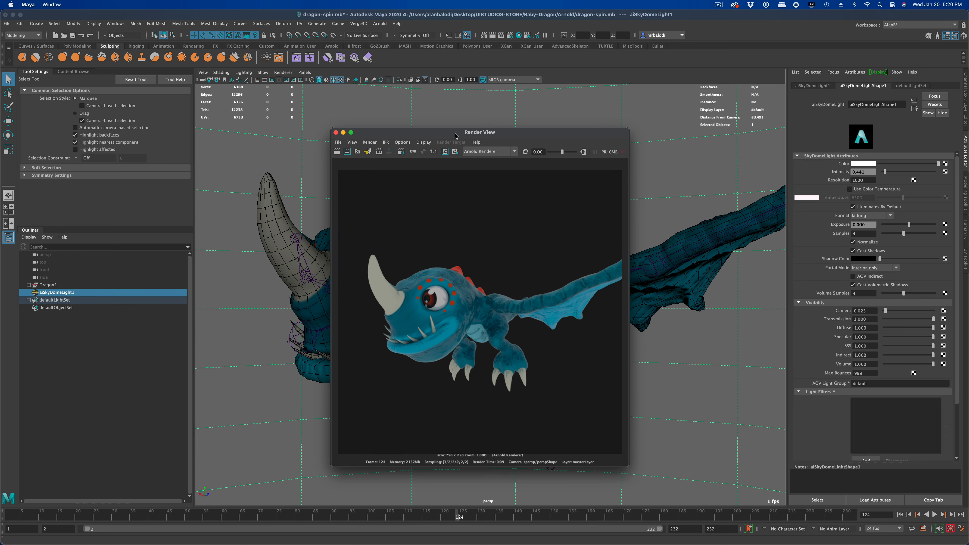
pyautogui.moveTo(459, 133); pyautogui.dragTo(459, 127)
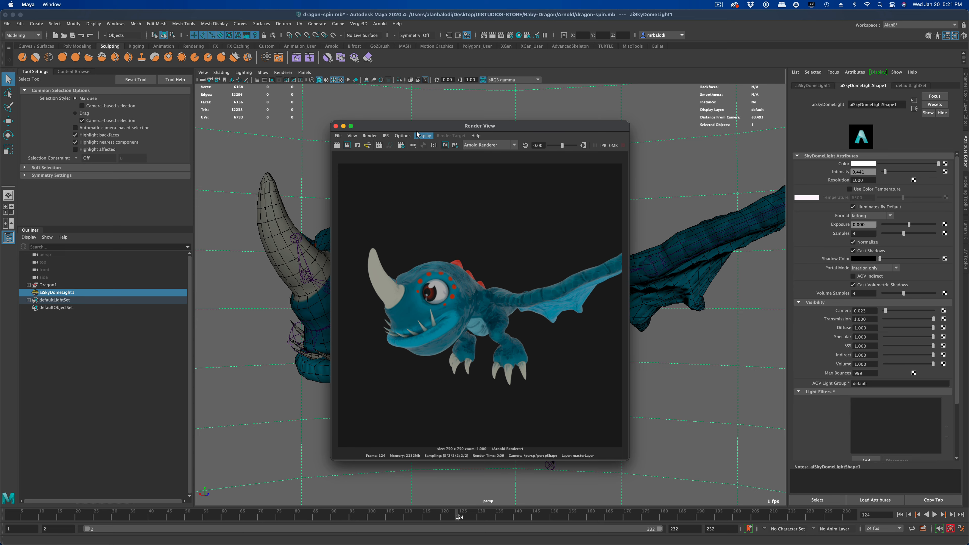
pyautogui.moveTo(424, 126); pyautogui.dragTo(413, 123)
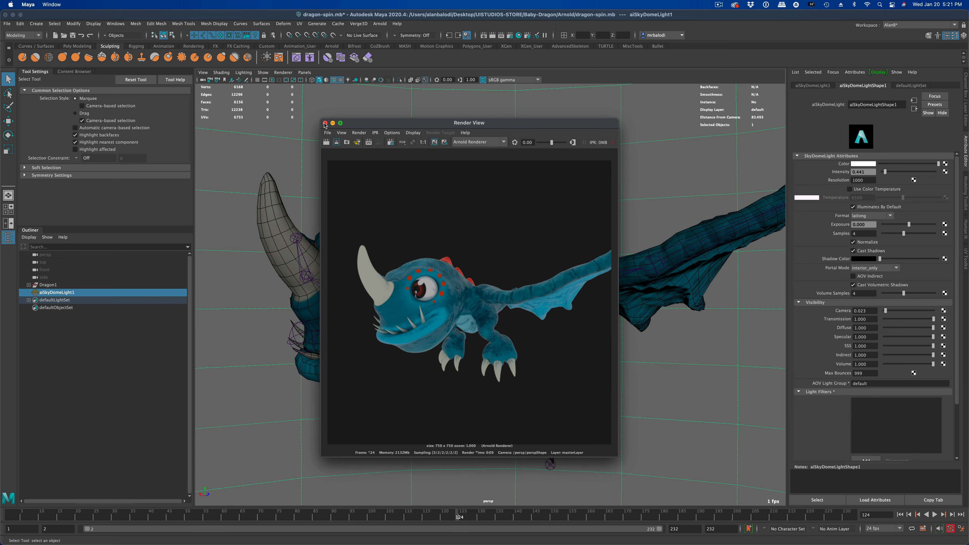
pyautogui.click(325, 123)
# - Add an Arnold Area Light to the scene and scale it up until it is larger than the dragon
pyautogui.scroll(-10, 412, 199)
pyautogui.keyDown('alt'); pyautogui.moveTo(412, 198); pyautogui.dragTo(405, 155); pyautogui.keyUp('alt')
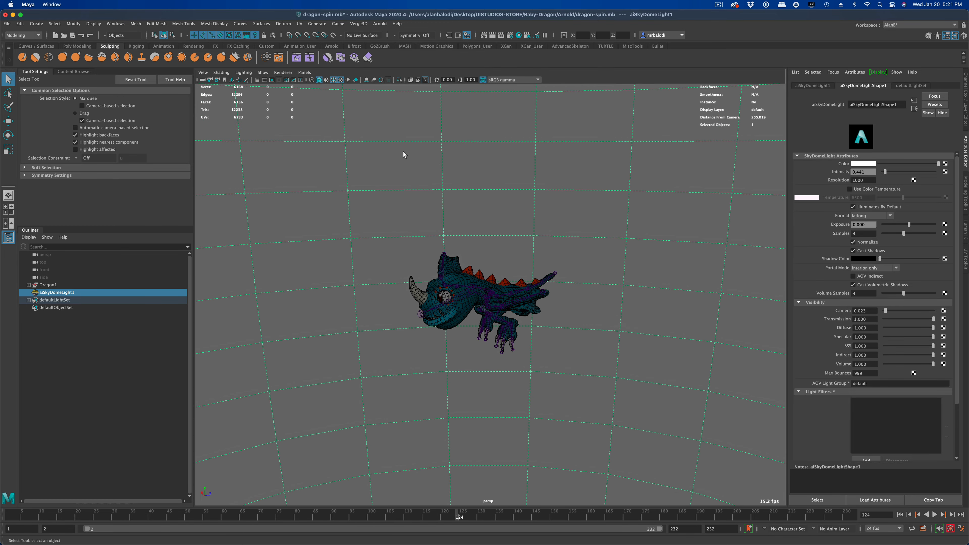
pyautogui.click(380, 24)
pyautogui.moveTo(439, 62)
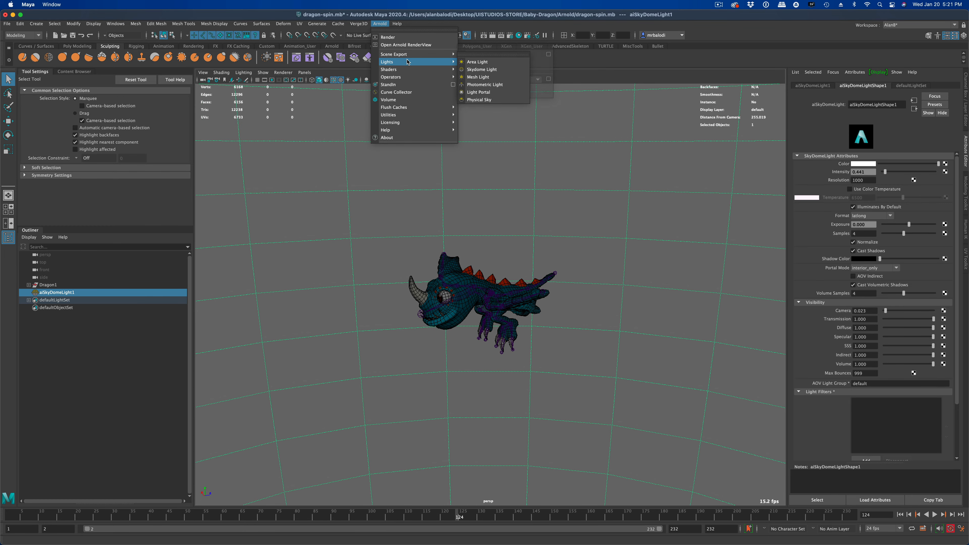
pyautogui.click(497, 64)
pyautogui.press('r')
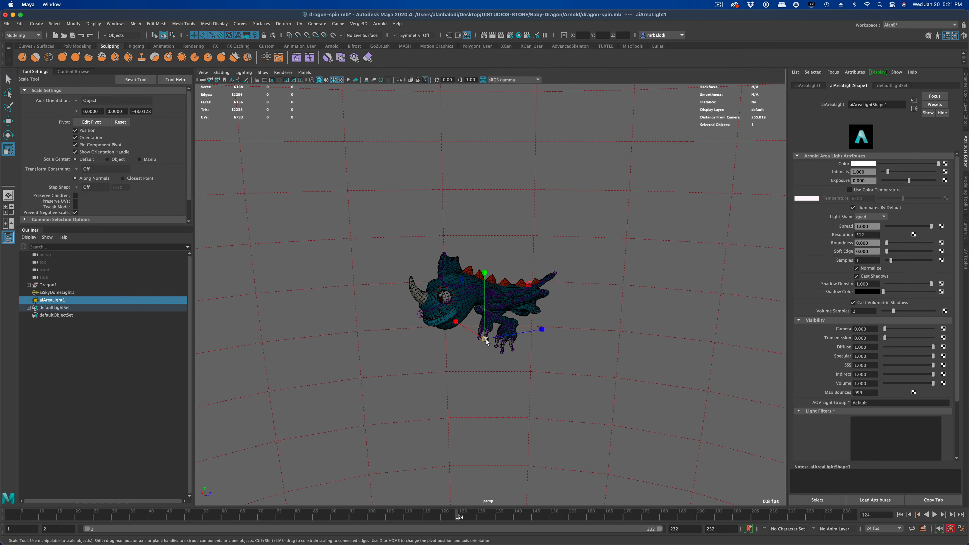
# - Move the area light out past the dragon's tail and rotate it
pyautogui.click(8, 122)
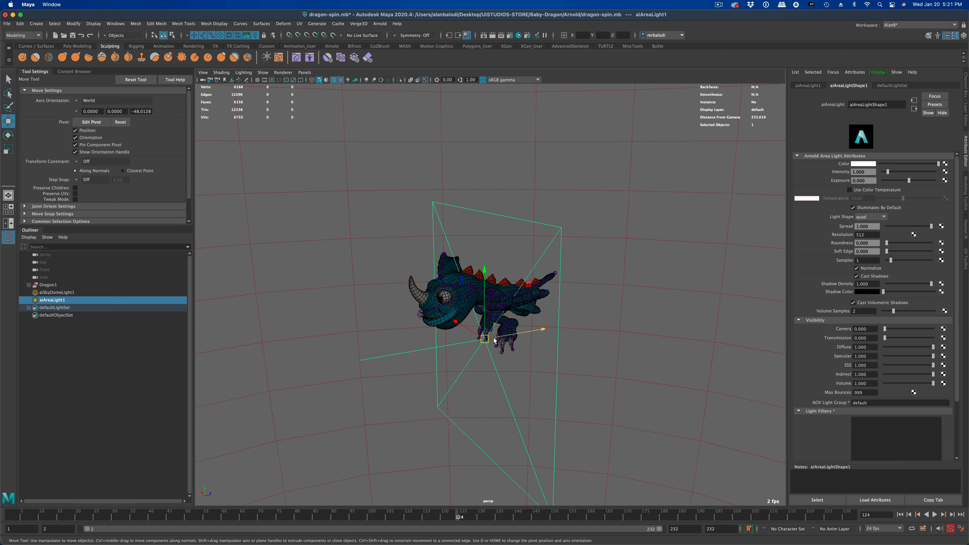
pyautogui.click(9, 135)
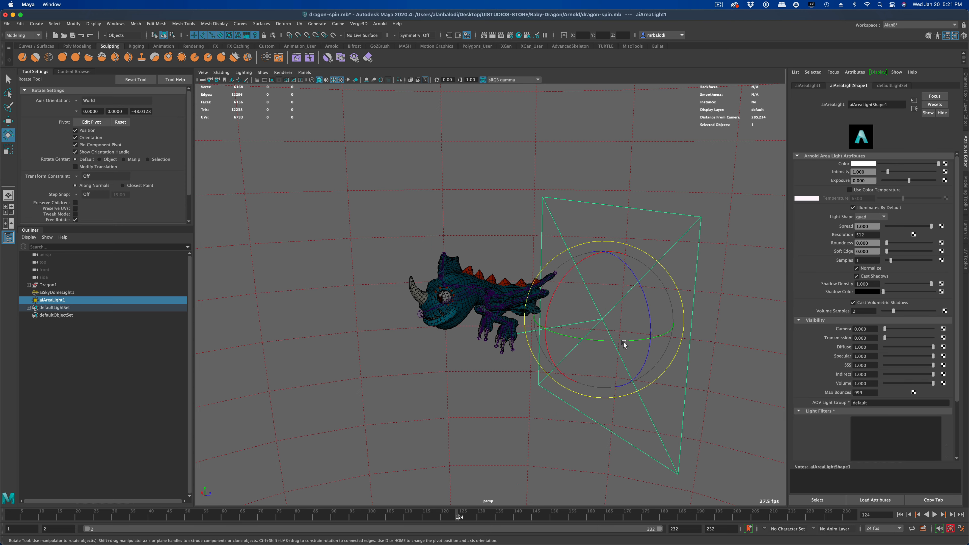
pyautogui.moveTo(614, 318); pyautogui.dragTo(554, 337)
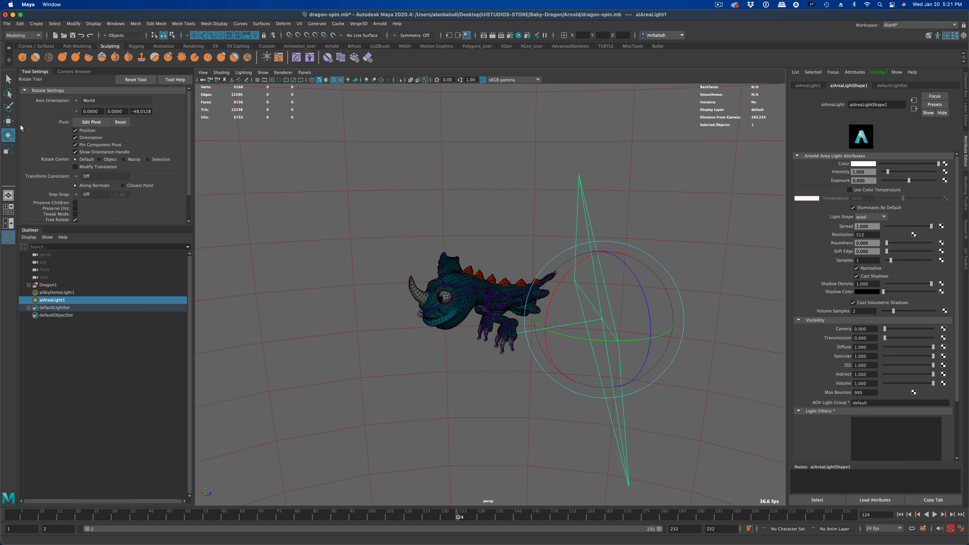
# - Raise the area light above the dragon and move it farther out, to about -79.5, 50.6, 81.2
pyautogui.press('w')
pyautogui.moveTo(607, 254); pyautogui.dragTo(610, 186)
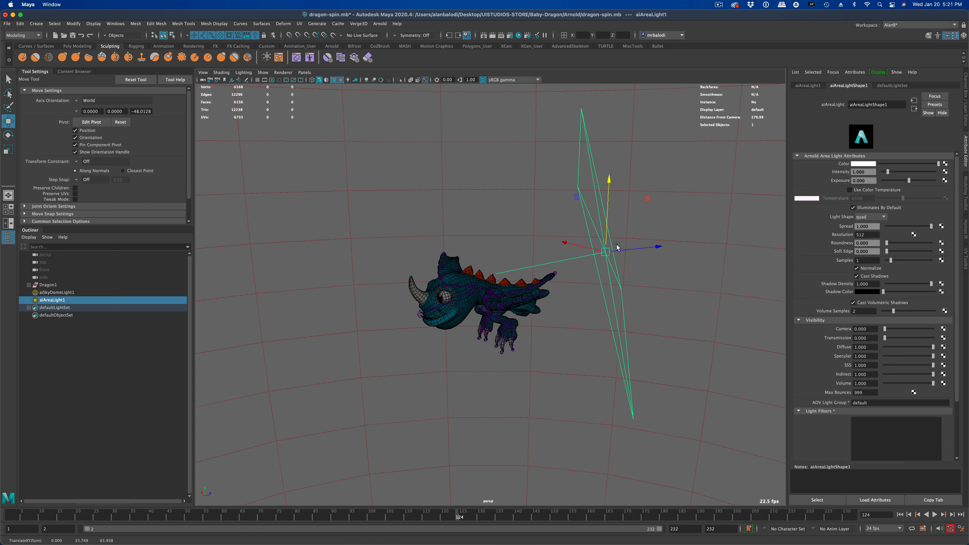
pyautogui.moveTo(617, 248); pyautogui.dragTo(665, 245)
pyautogui.keyDown('alt'); pyautogui.moveTo(702, 285); pyautogui.dragTo(523, 314); pyautogui.keyUp('alt')
pyautogui.scroll(-5, 629, 315)
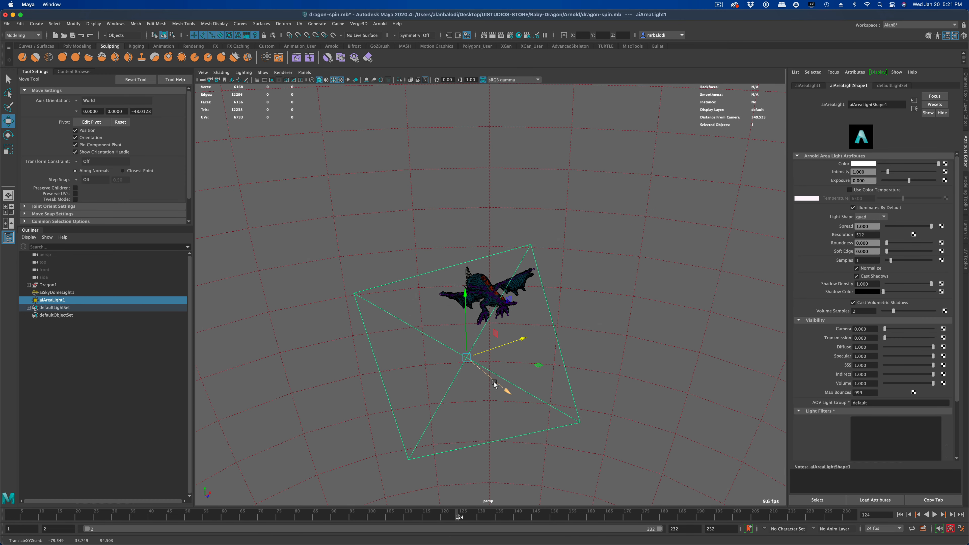
pyautogui.scroll(-4, 493, 379)
pyautogui.keyDown('alt'); pyautogui.moveTo(536, 360); pyautogui.dragTo(656, 358); pyautogui.keyUp('alt')
pyautogui.moveTo(583, 198); pyautogui.dragTo(582, 183)
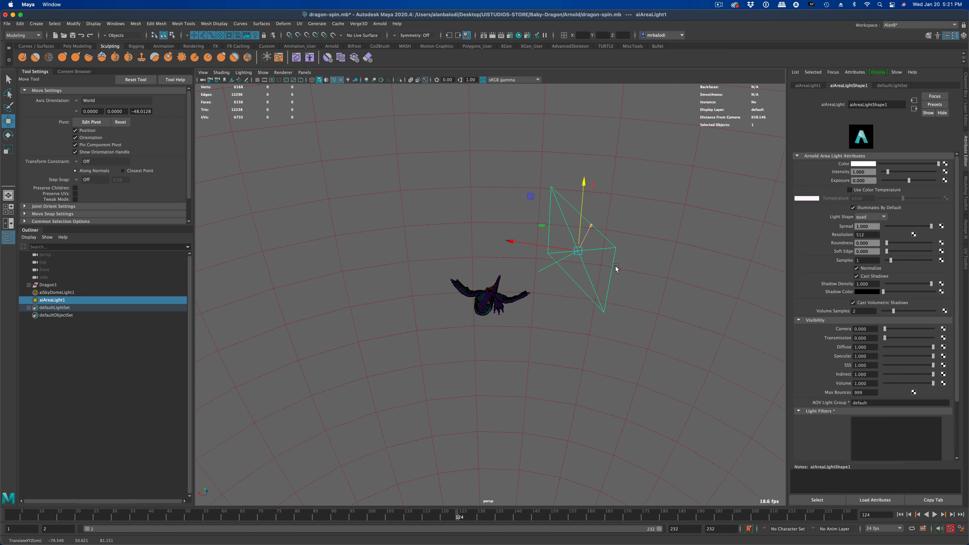
# - Rotate the area light to about -34.7, -39.0, 26.7 so it aims at the dragon, and frame the dragon closely from the front
pyautogui.keyDown('alt'); pyautogui.moveTo(622, 275); pyautogui.dragTo(510, 262); pyautogui.keyUp('alt')
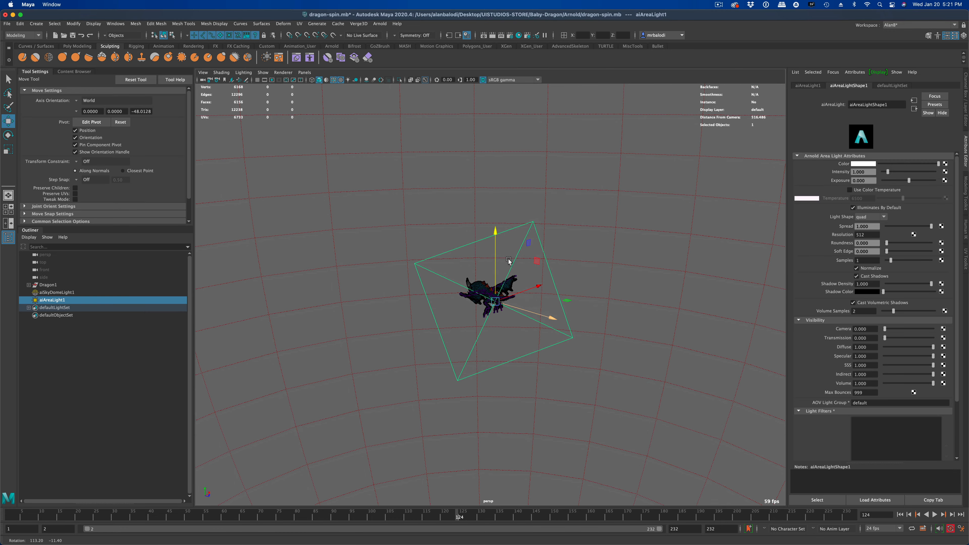
pyautogui.click(8, 135)
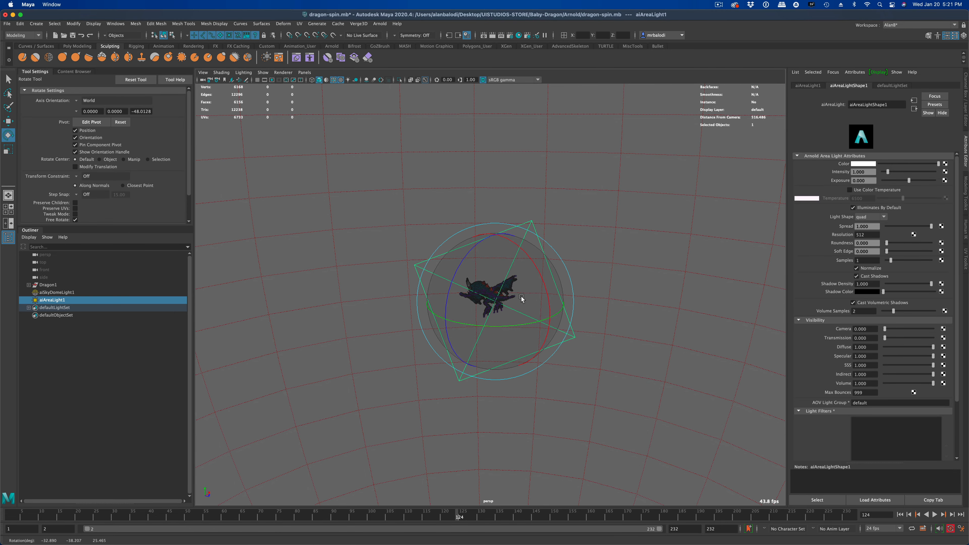
pyautogui.keyDown('alt'); pyautogui.moveTo(428, 312); pyautogui.dragTo(499, 327); pyautogui.keyUp('alt')
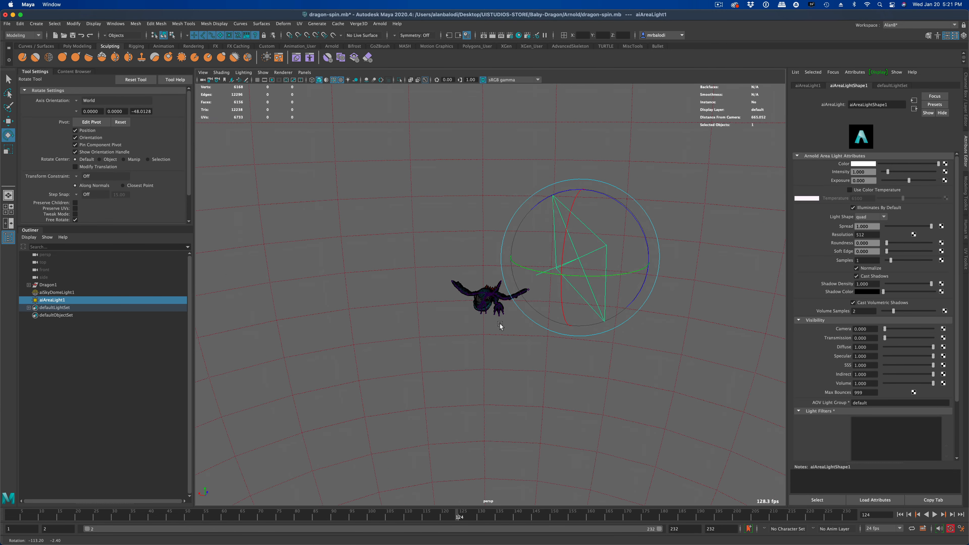
pyautogui.keyDown('alt'); pyautogui.moveTo(500, 327); pyautogui.dragTo(616, 377, button='right'); pyautogui.keyUp('alt')
pyautogui.keyDown('alt'); pyautogui.moveTo(633, 376); pyautogui.dragTo(636, 370); pyautogui.keyUp('alt')
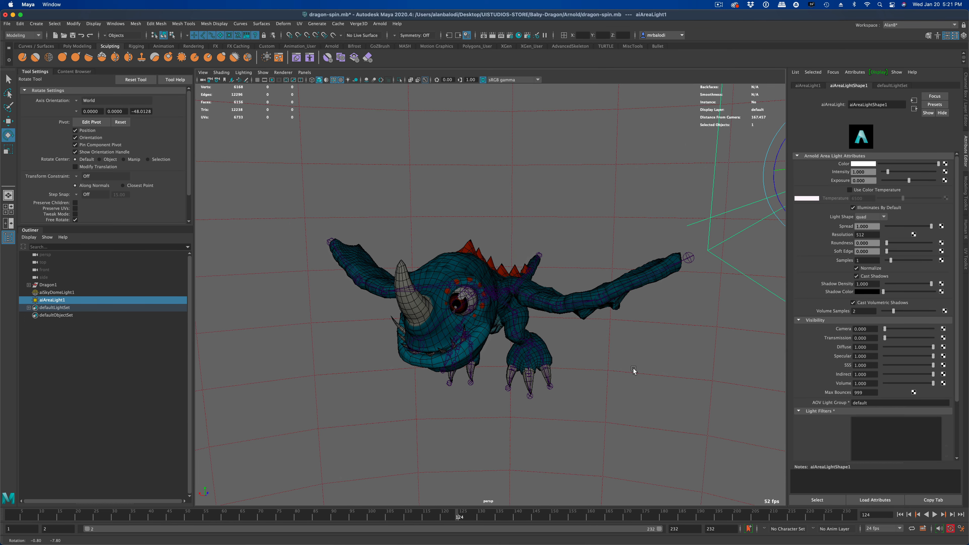
pyautogui.keyDown('alt'); pyautogui.moveTo(651, 354); pyautogui.dragTo(649, 366, button='middle'); pyautogui.keyUp('alt')
pyautogui.keyDown('alt'); pyautogui.moveTo(648, 365); pyautogui.dragTo(651, 365); pyautogui.keyUp('alt')
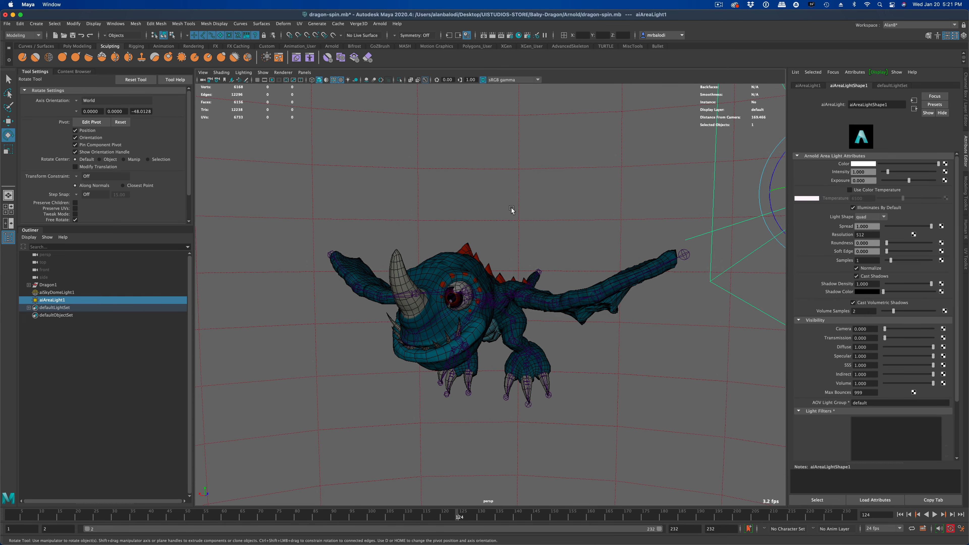
pyautogui.keyDown('alt'); pyautogui.moveTo(510, 189); pyautogui.dragTo(519, 170); pyautogui.keyUp('alt')
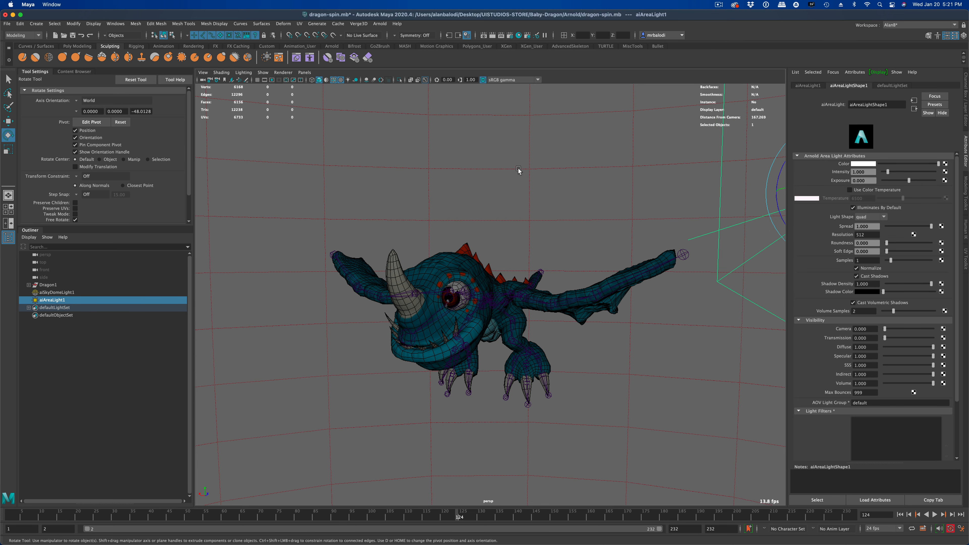
# - Open the Light Editor and disable the skydome light
pyautogui.click(536, 36)
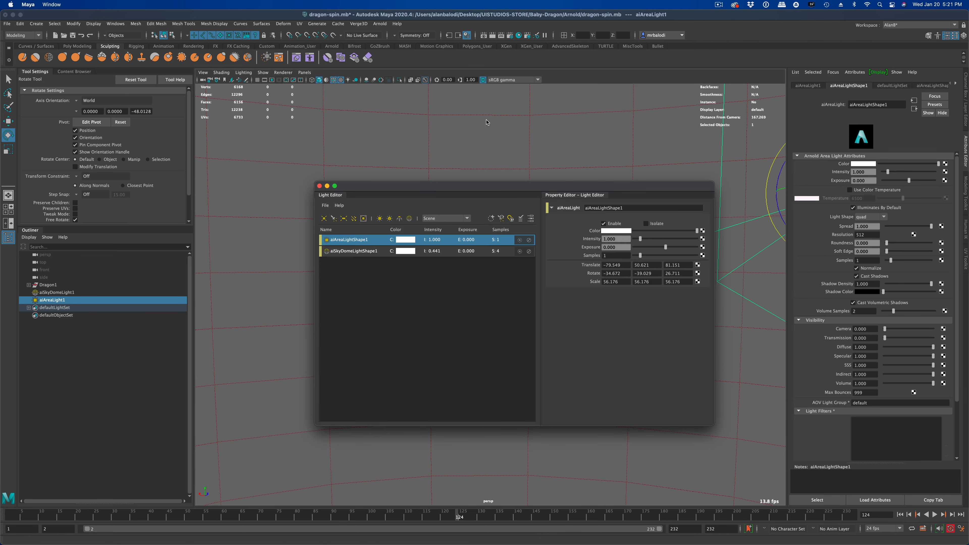
pyautogui.click(360, 251)
pyautogui.moveTo(395, 187); pyautogui.dragTo(368, 193)
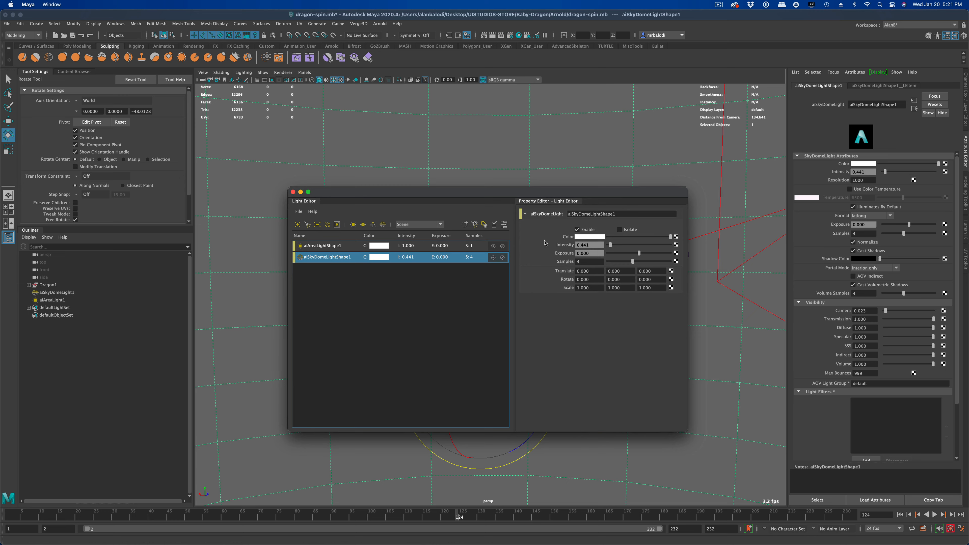
pyautogui.click(577, 230)
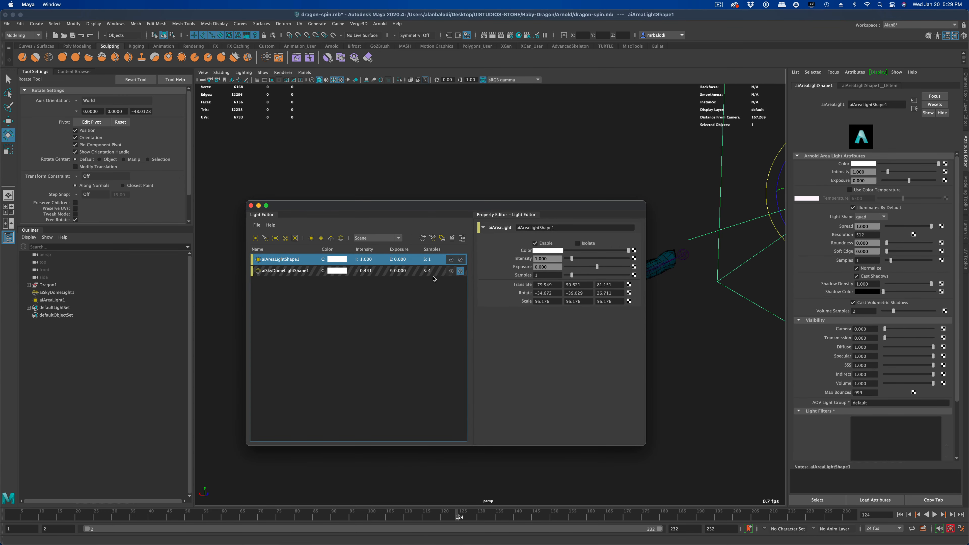
# - Check the skydome and area light settings in the Light Editor, and move the editor clear of the dragon
pyautogui.click(434, 272)
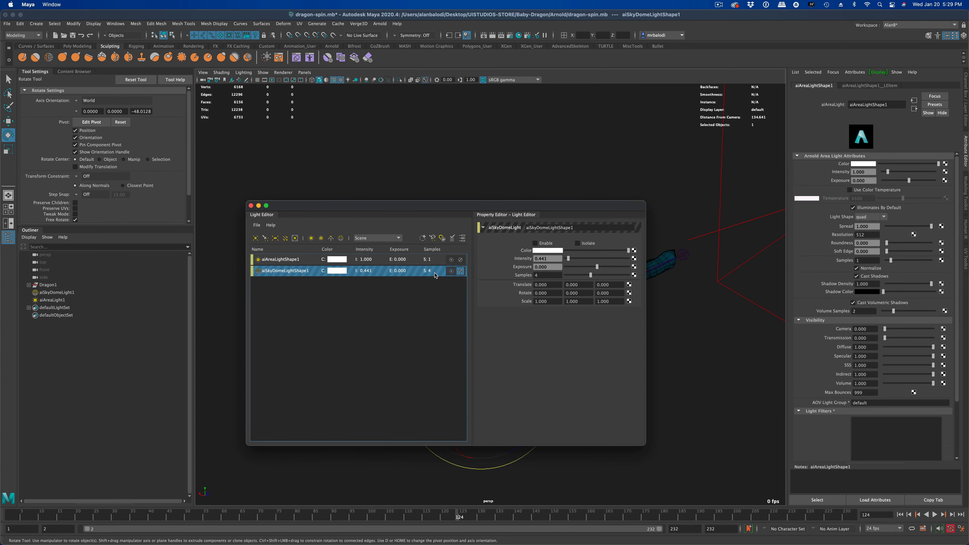
pyautogui.click(293, 259)
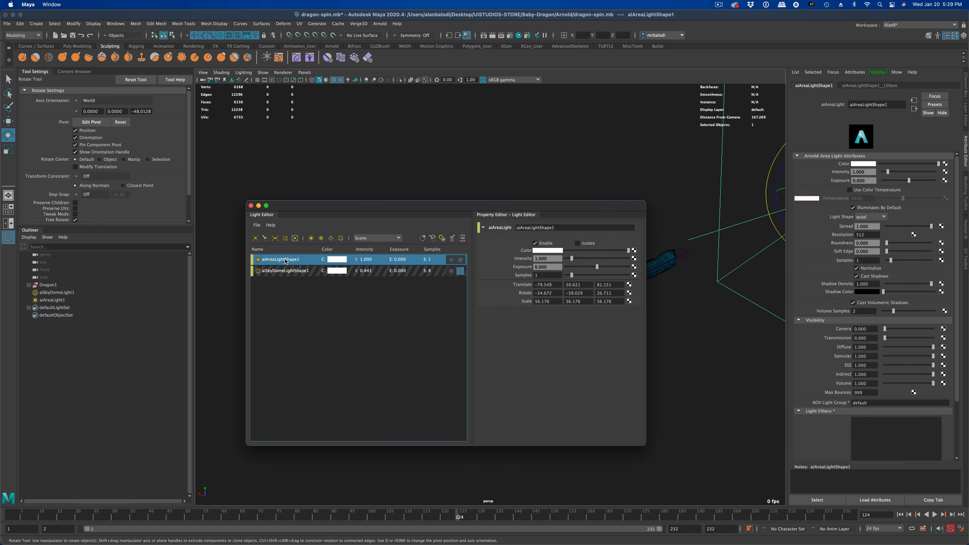
pyautogui.click(278, 271)
pyautogui.click(278, 260)
pyautogui.moveTo(341, 207); pyautogui.dragTo(289, 221)
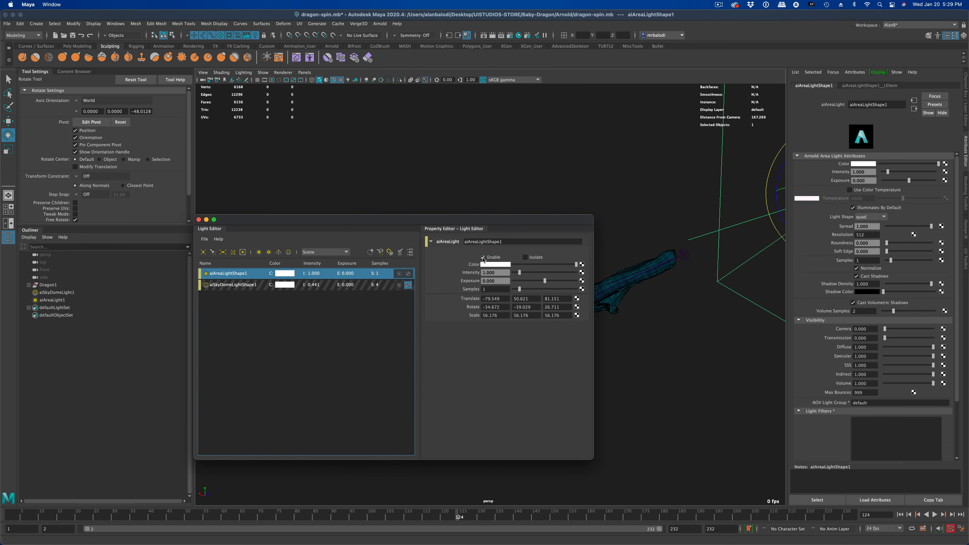
pyautogui.moveTo(502, 220); pyautogui.dragTo(245, 177)
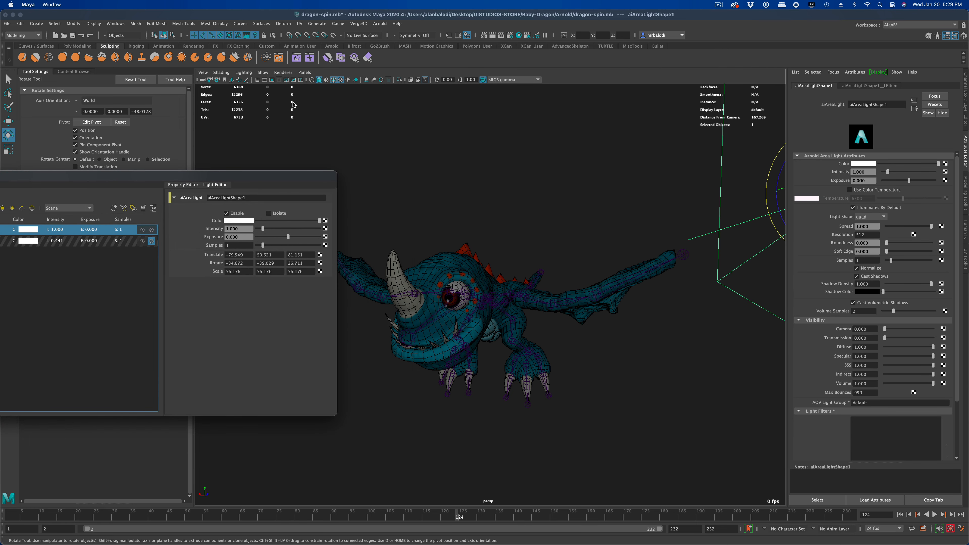
# - Switch the viewport lighting to Use All Lights and test-render the dragon with only the area light enabled
pyautogui.click(263, 72)
pyautogui.moveTo(244, 73)
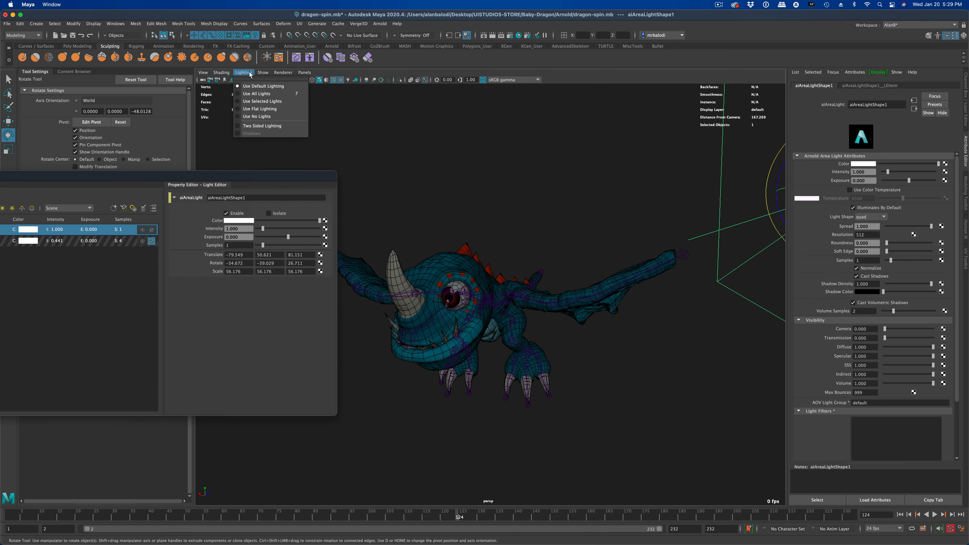
pyautogui.click(252, 95)
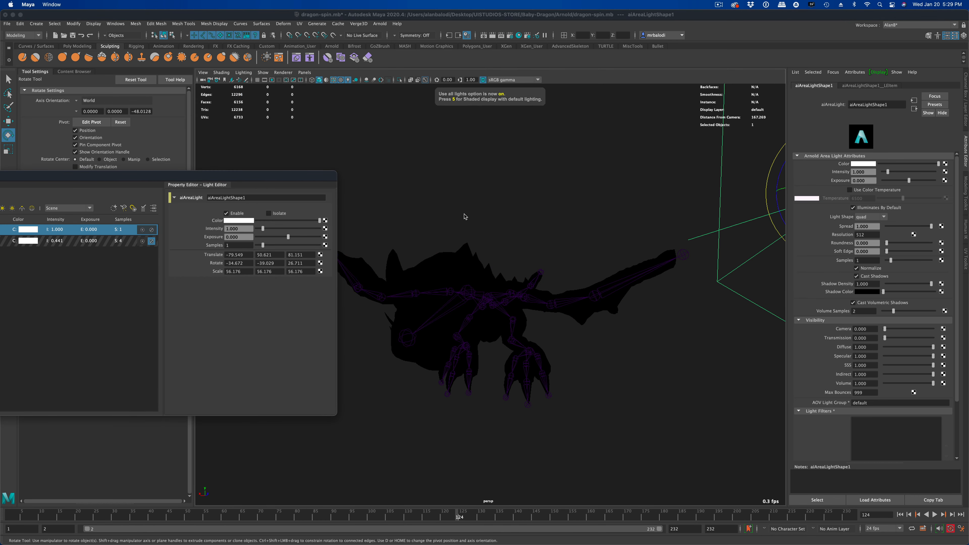
pyautogui.moveTo(294, 177)
pyautogui.mouseDown()
pyautogui.moveTo(263, 161)
pyautogui.moveTo(279, 169)
pyautogui.mouseUp()
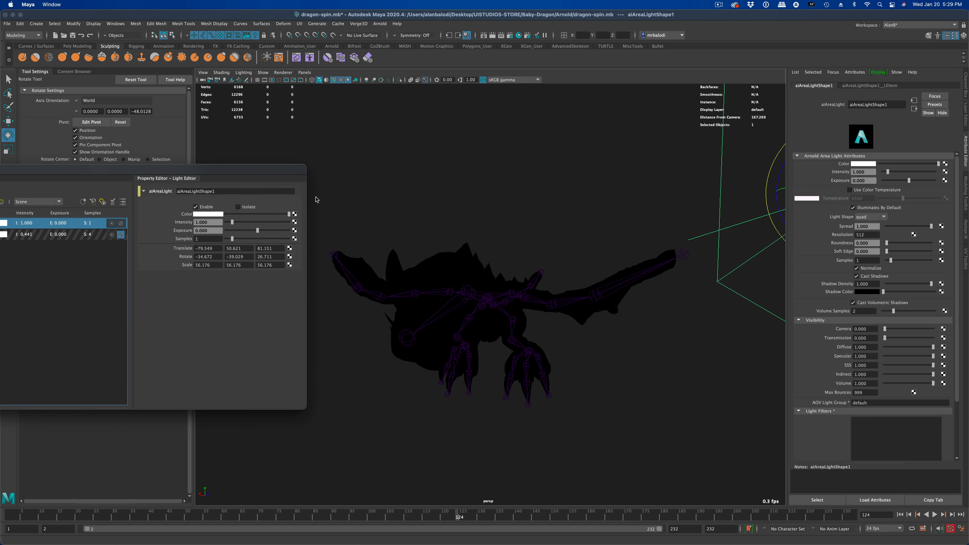
pyautogui.click(501, 36)
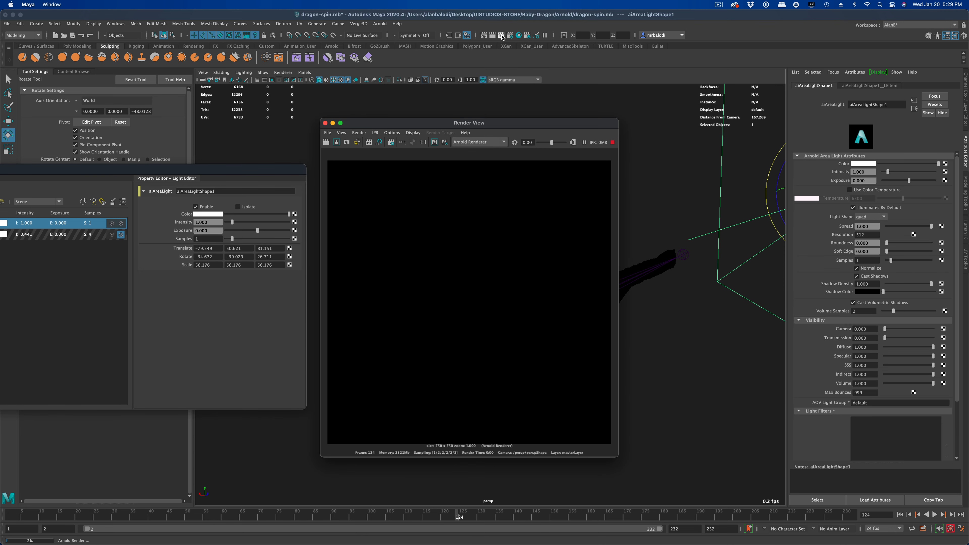